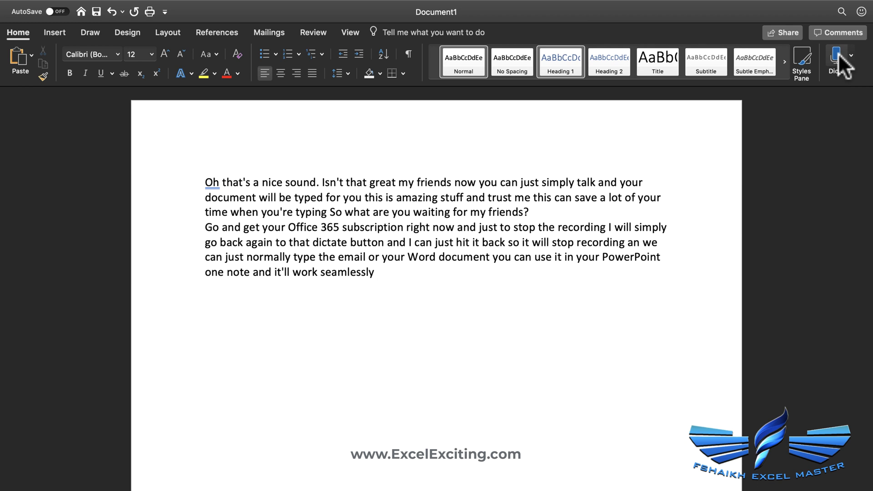
click(850, 57)
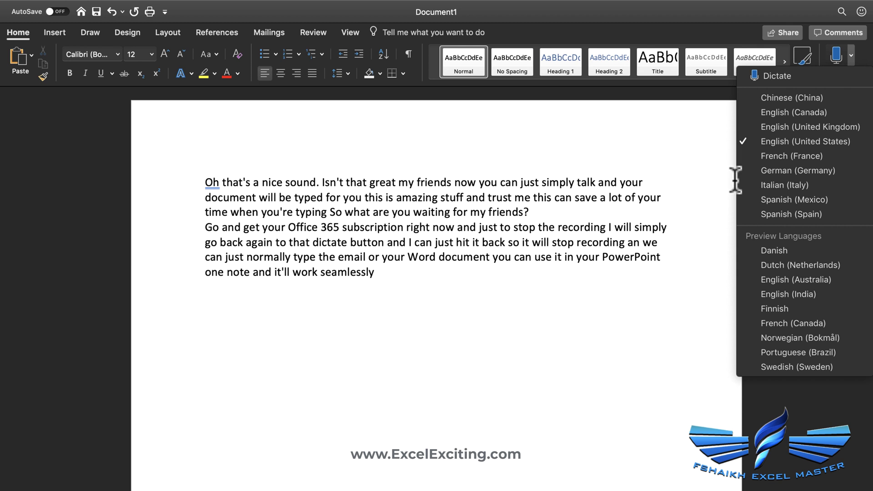
click(510, 232)
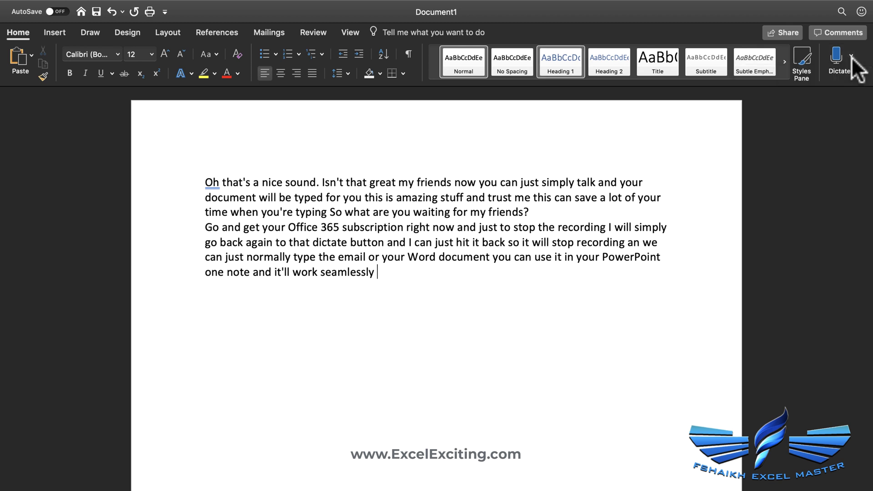